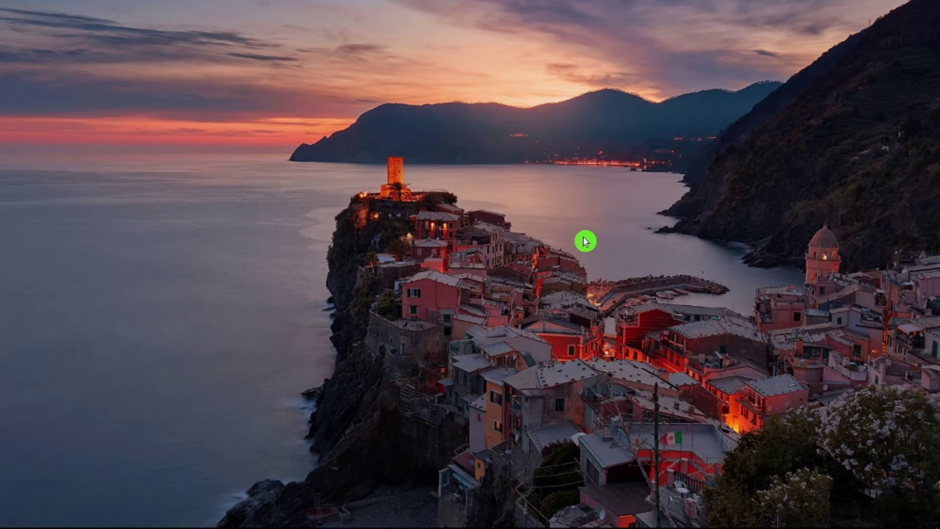
Open the Snipping Tool and move its window over the empty sea area of the wallpaper
mouse_move(147, 526)
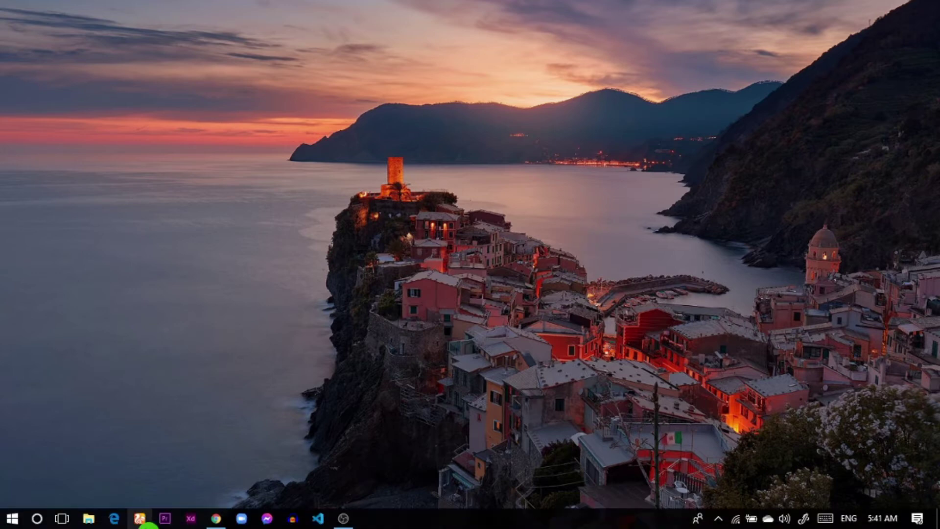
left_click(42, 518)
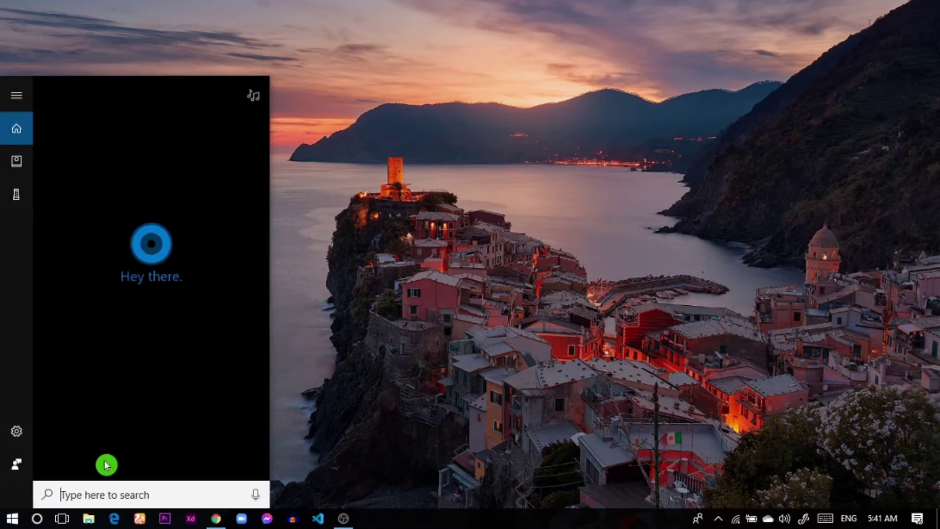
type("sni")
left_click(112, 154)
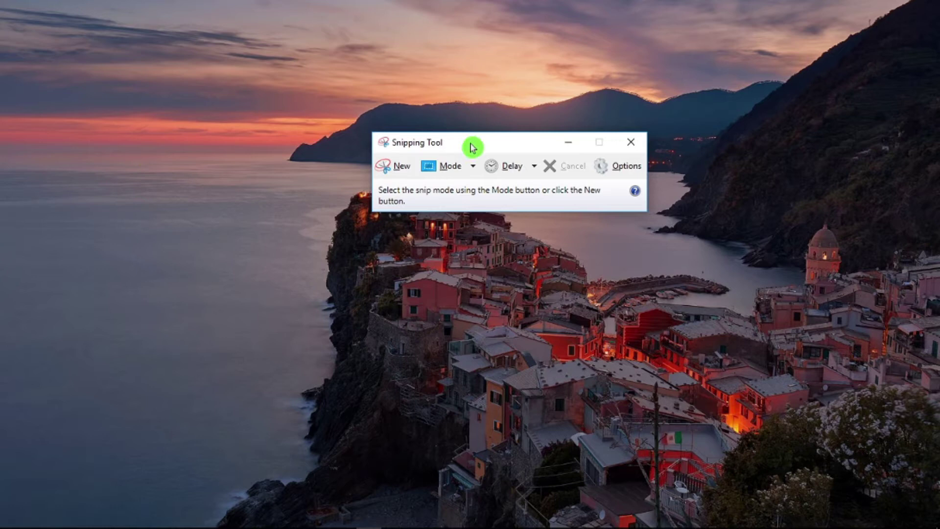
left_click_drag(473, 145, 168, 140)
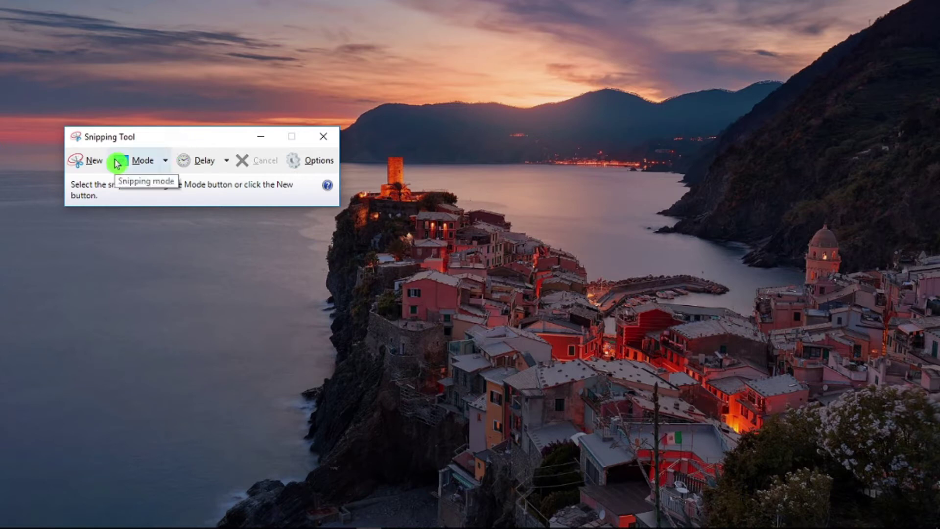
Capture a Free-form Snip by outlining the cliffside village, from its tower to the harbor breakwater
left_click(167, 164)
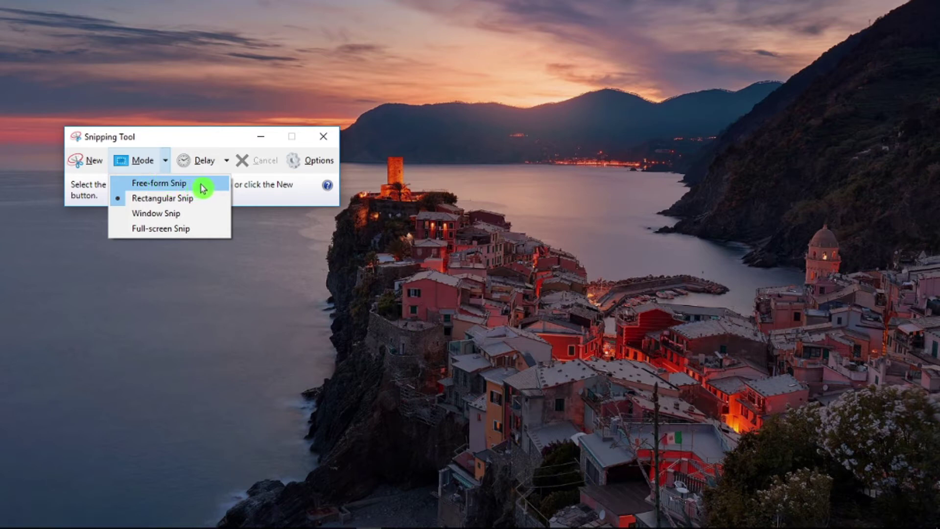
left_click(175, 184)
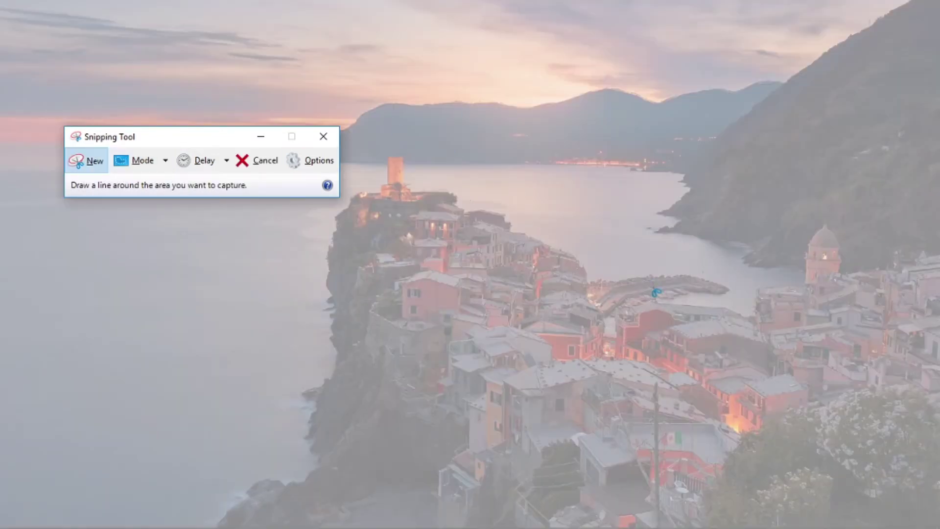
mouse_move(666, 306)
left_mouse_down()
mouse_move(724, 295)
mouse_move(728, 282)
mouse_move(589, 274)
mouse_move(542, 224)
mouse_move(467, 204)
mouse_move(435, 181)
mouse_move(416, 184)
mouse_move(381, 150)
mouse_move(377, 179)
mouse_move(343, 208)
mouse_move(317, 258)
mouse_move(312, 356)
mouse_move(490, 395)
mouse_move(607, 354)
mouse_move(669, 300)
left_mouse_up()
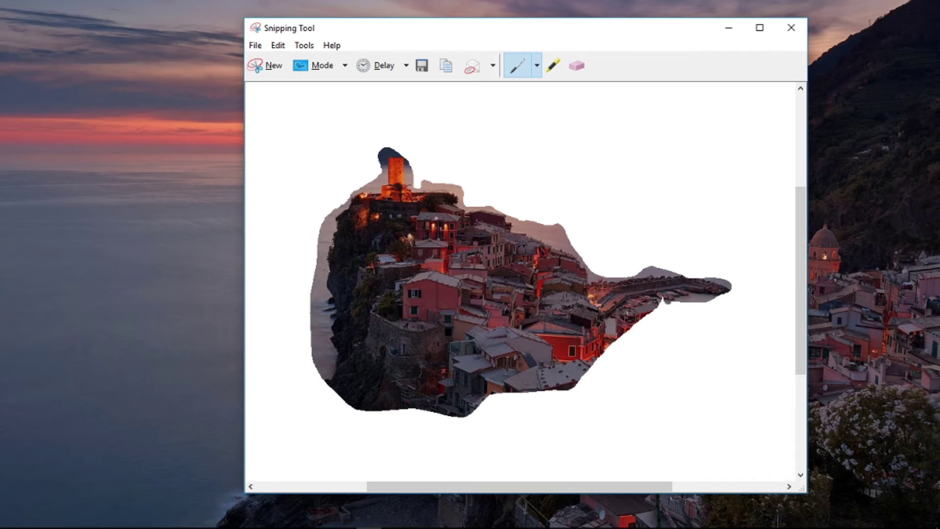
Start a new Rectangular Snip, move the Snipping Tool window clear, and capture the area around the cliffside village
left_click(275, 71)
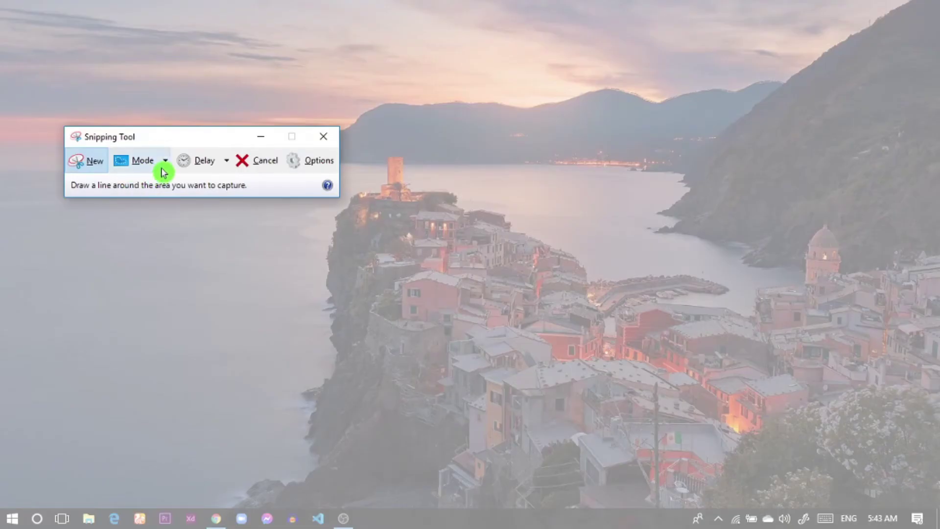
left_click(167, 164)
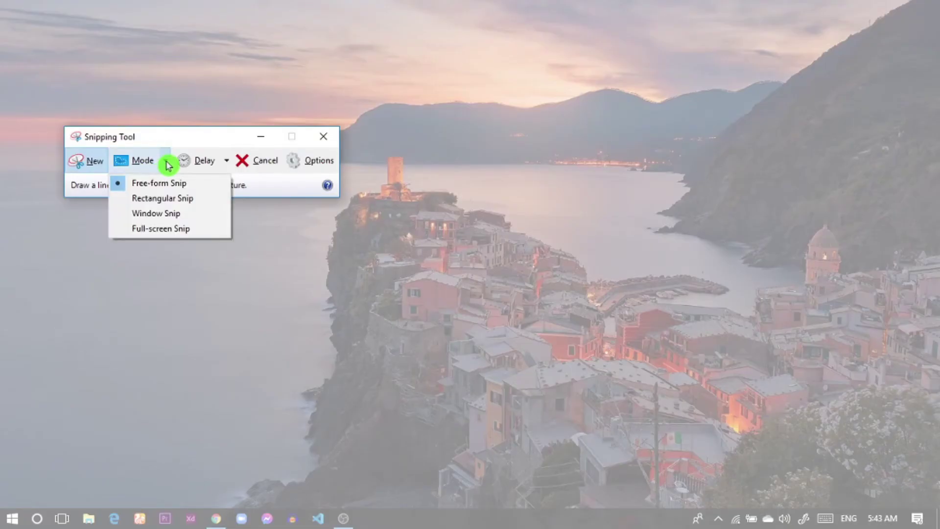
left_click(171, 203)
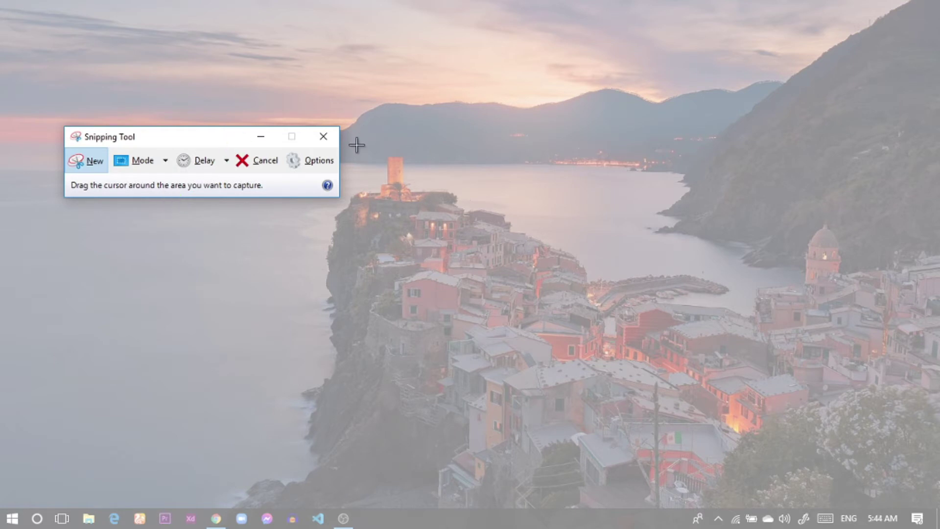
left_click_drag(210, 140, 151, 94)
left_click_drag(315, 142, 863, 500)
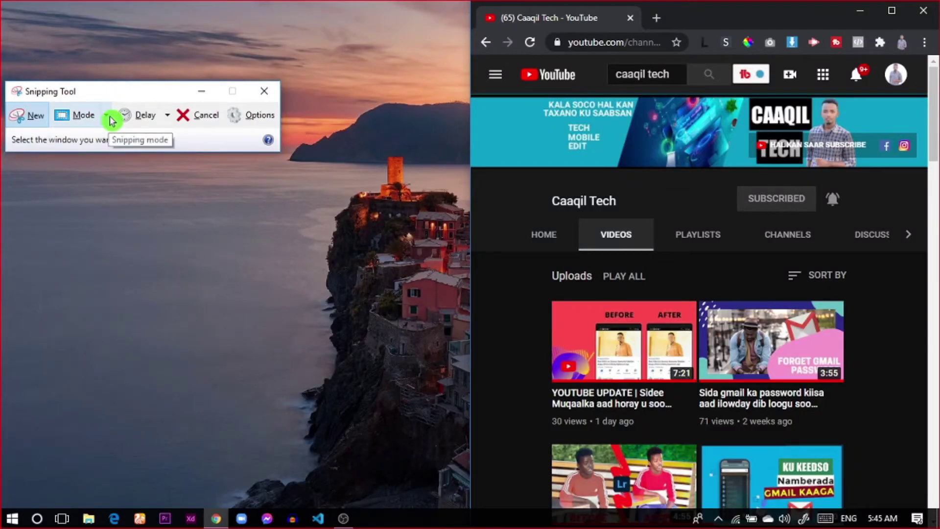
Capture the browser window showing the YouTube channel with a Window Snip
left_click(106, 118)
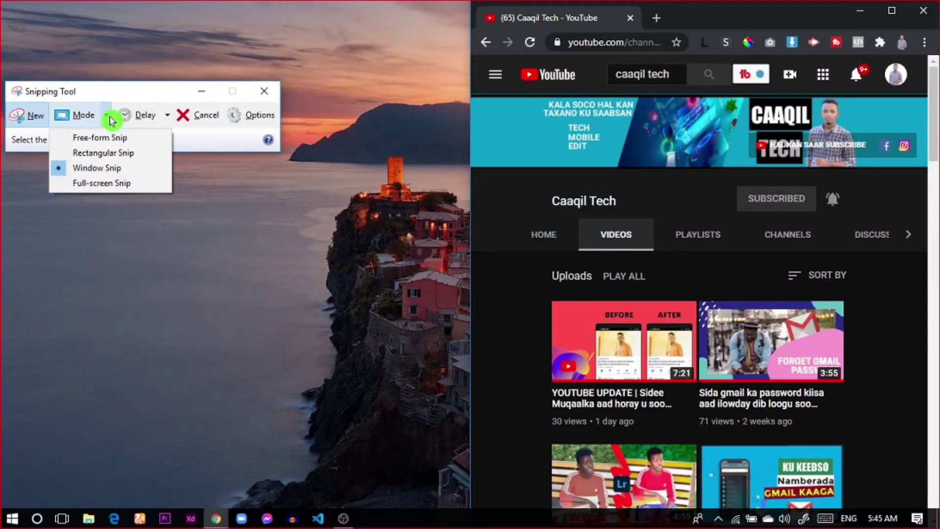
left_click(123, 169)
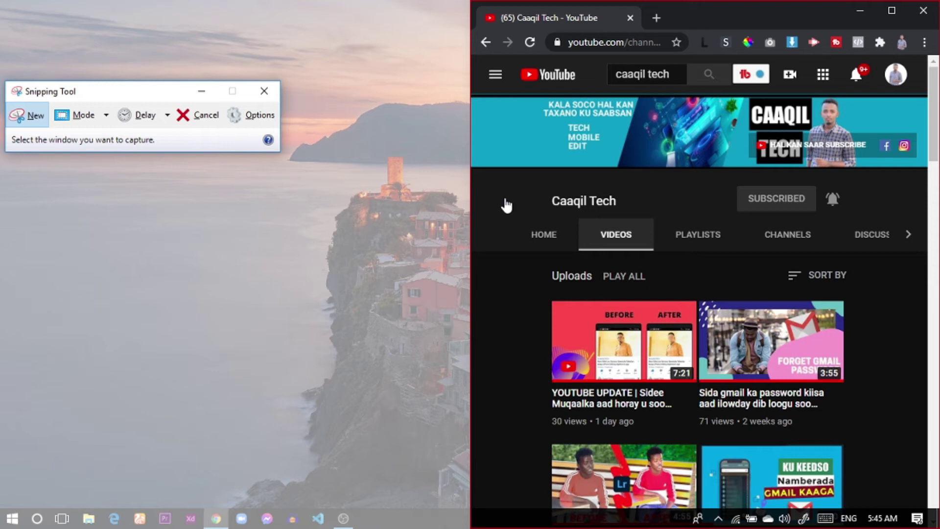
left_click(507, 205)
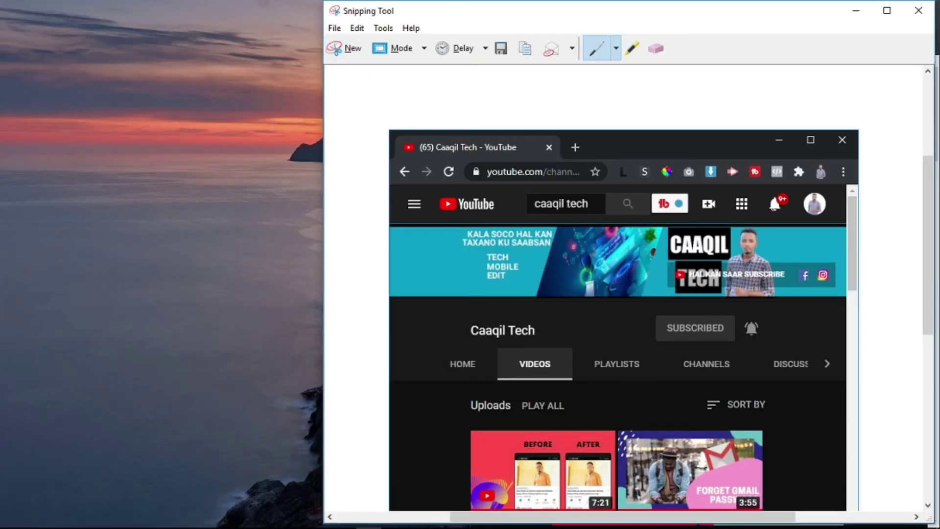
left_click_drag(932, 259, 901, 267)
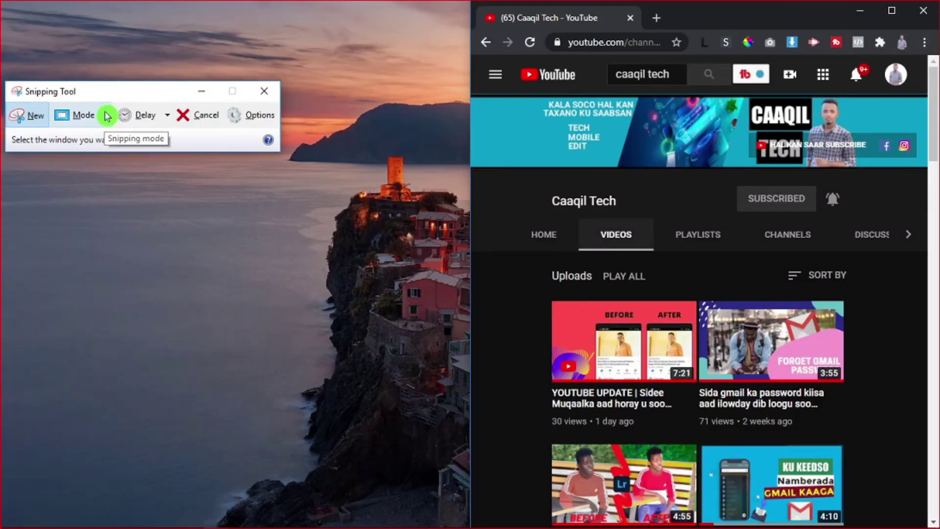
Capture the whole desktop with a Full-screen Snip and maximize the Snipping Tool window to view it
left_click(106, 115)
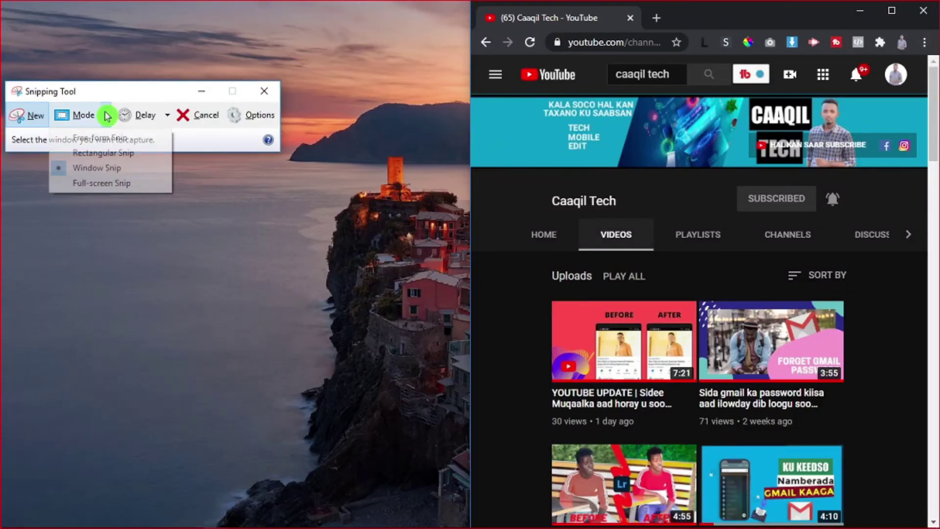
left_click(102, 183)
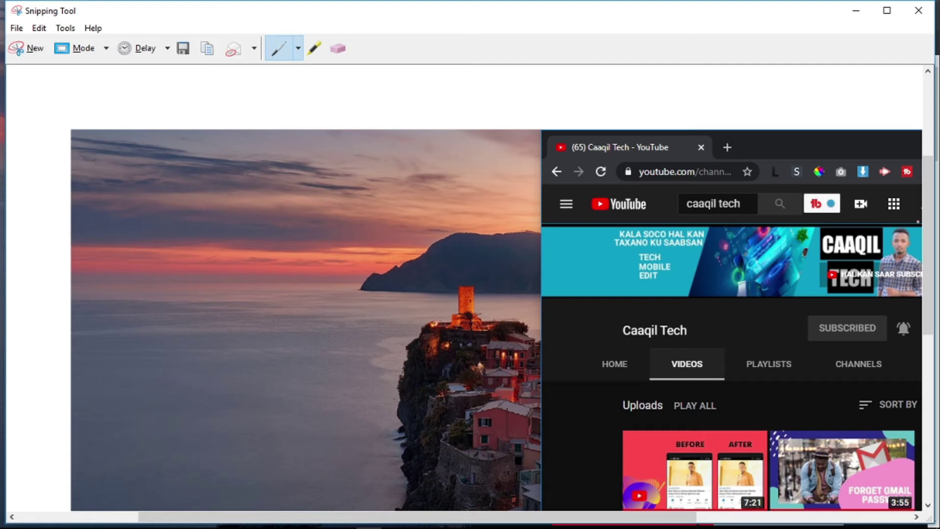
mouse_move(929, 230)
left_mouse_down()
mouse_move(935, 317)
mouse_move(917, 245)
mouse_move(922, 293)
mouse_move(923, 248)
left_mouse_up()
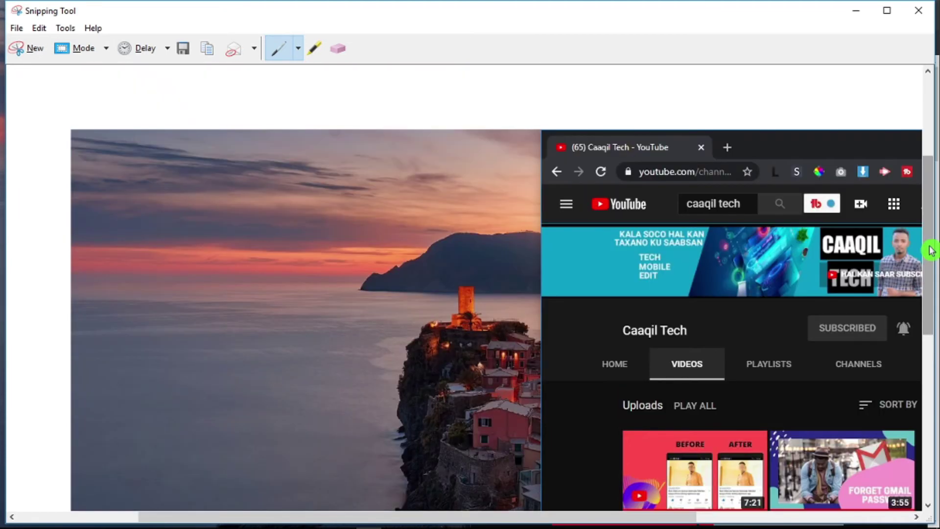
left_click(889, 11)
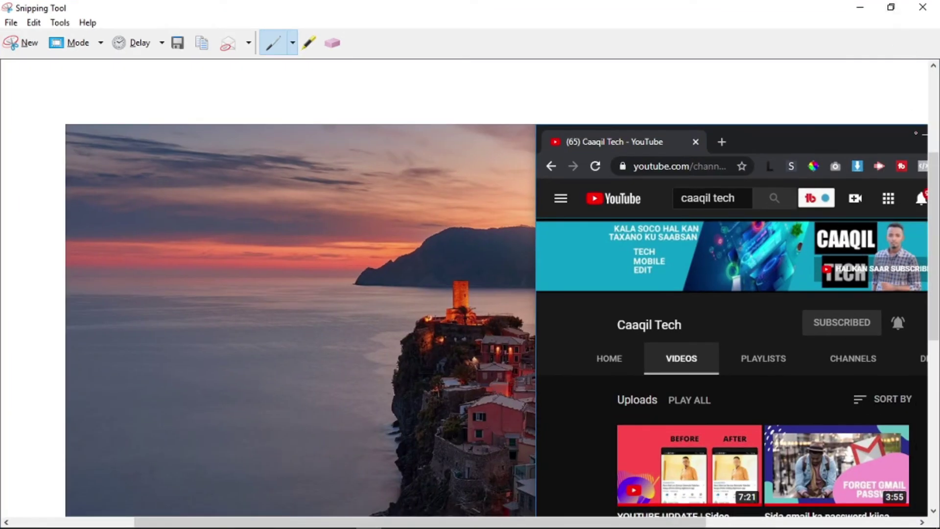
left_click_drag(931, 191, 930, 211)
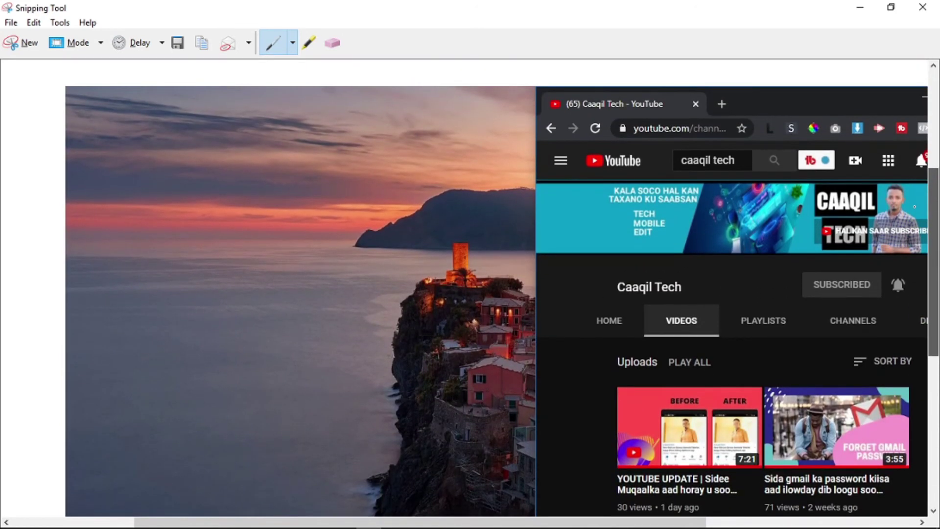
Select the eraser, and save the full-screen snip to the Desktop as a JPEG file named screenone
left_click(333, 43)
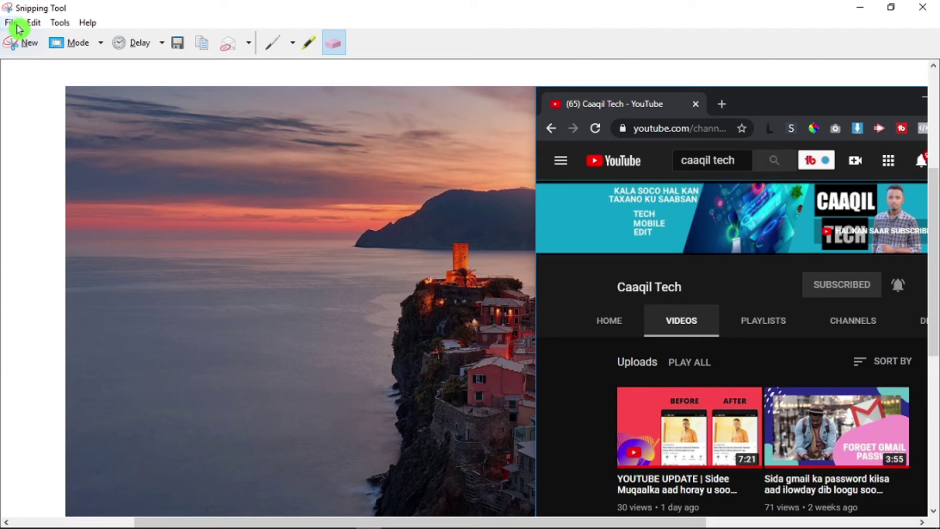
left_click(16, 25)
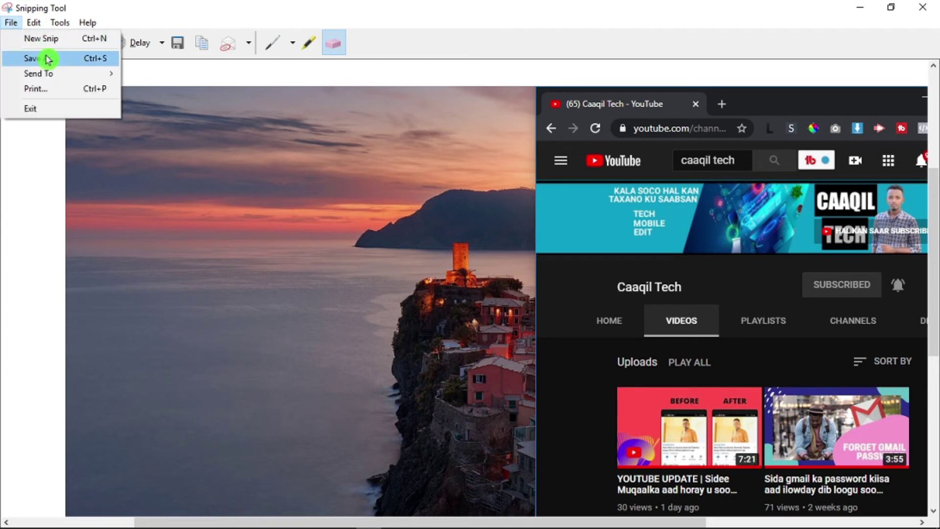
left_click(71, 62)
type("s")
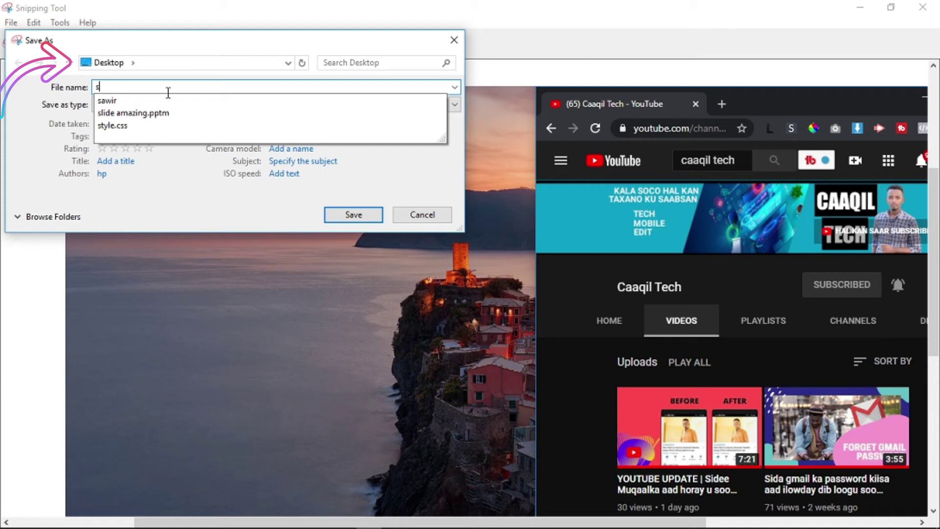
type("creenonw")
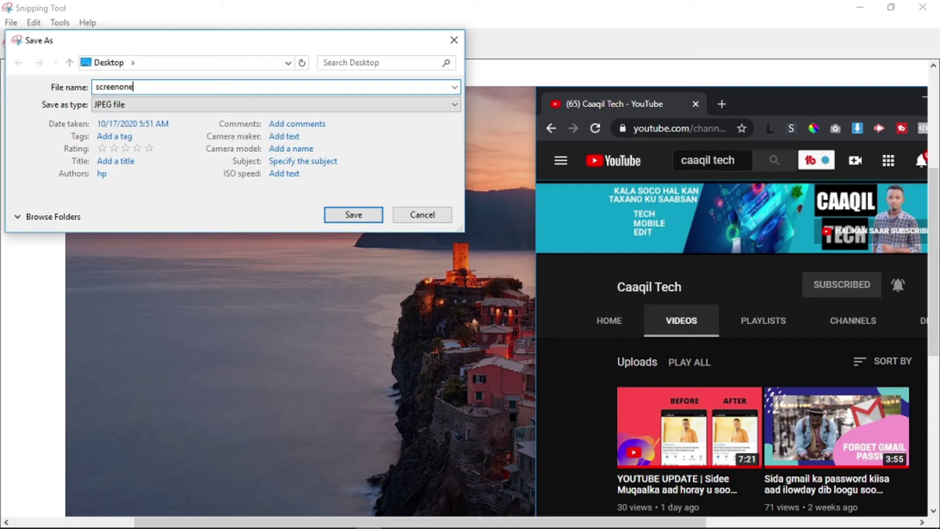
left_click(361, 220)
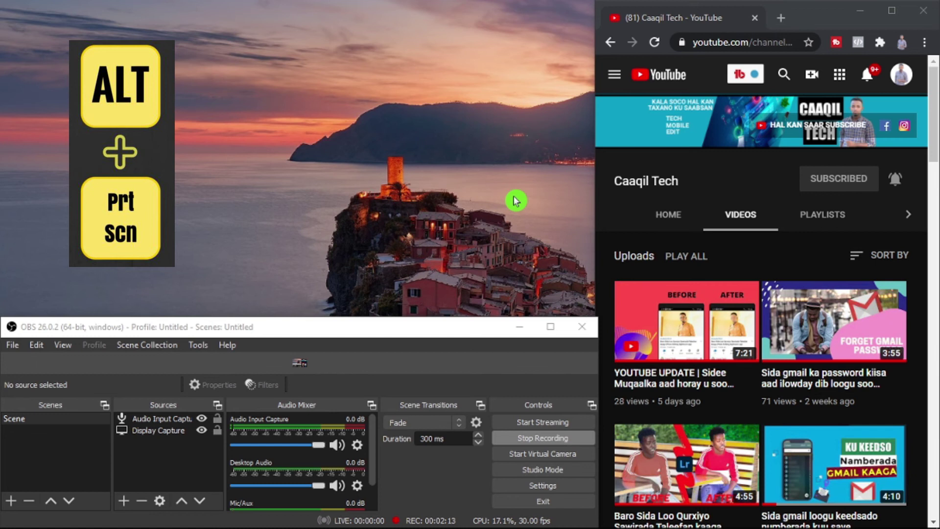
In a maximized File Explorer window, open the screenshot 2020-10-21 (1) from OneDrive's Pictures > Screenshots folder
mouse_move(401, 521)
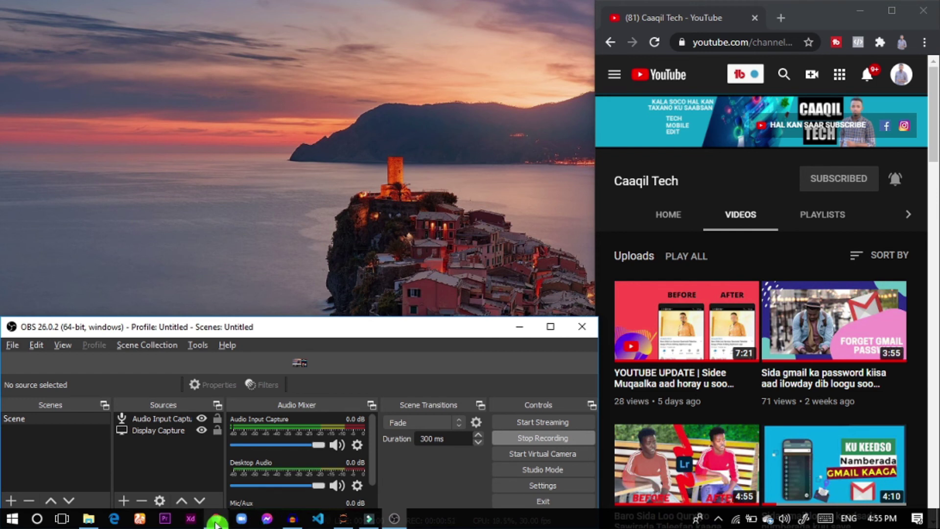
left_click(112, 521)
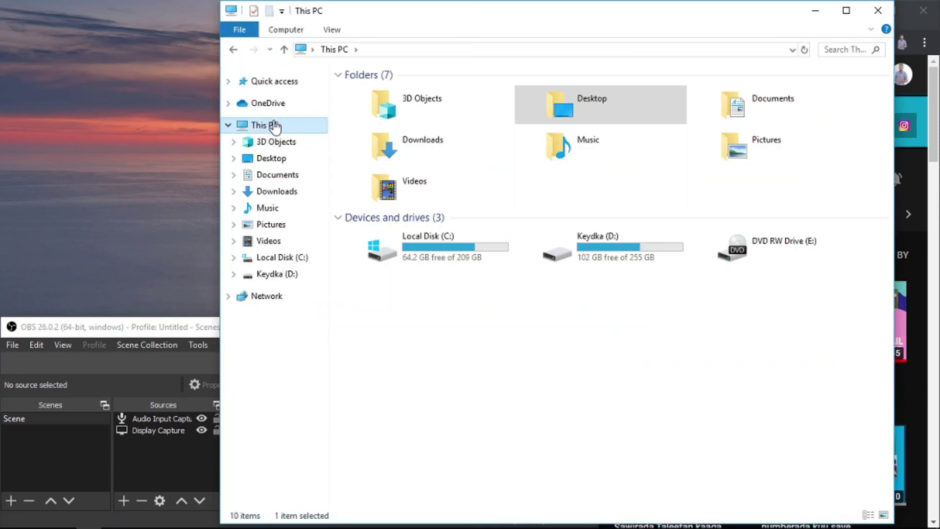
left_click(847, 15)
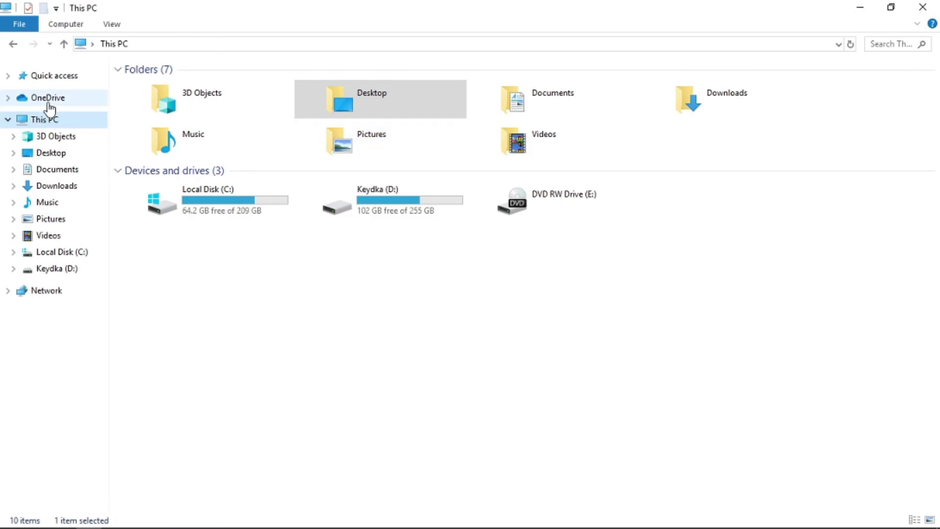
left_click(49, 104)
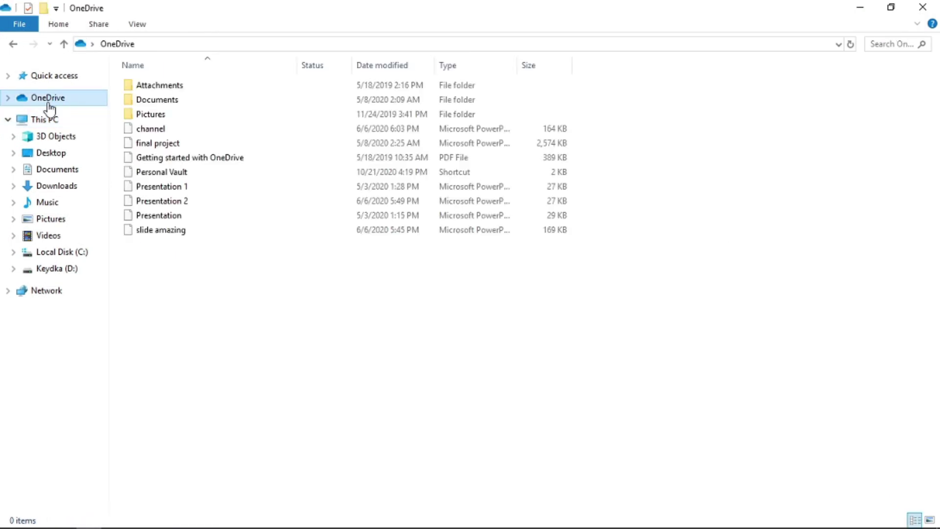
double_click(196, 114)
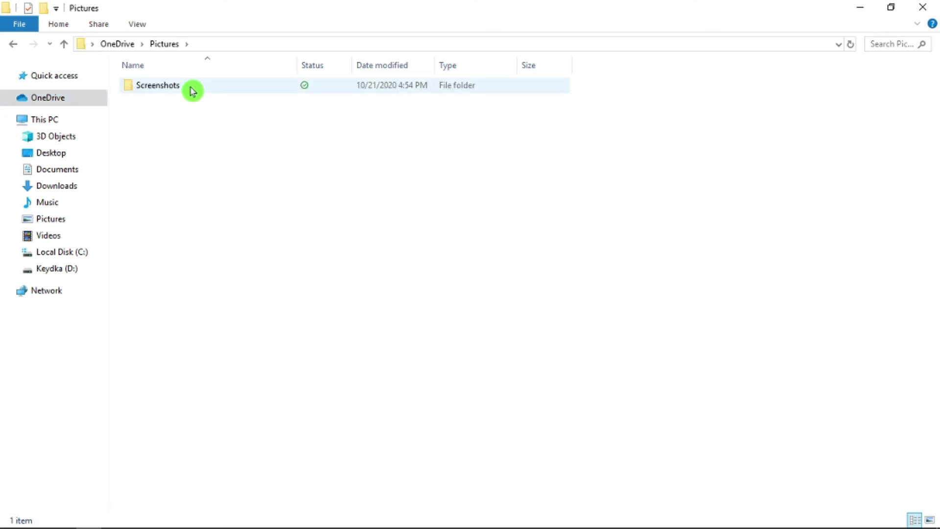
double_click(193, 91)
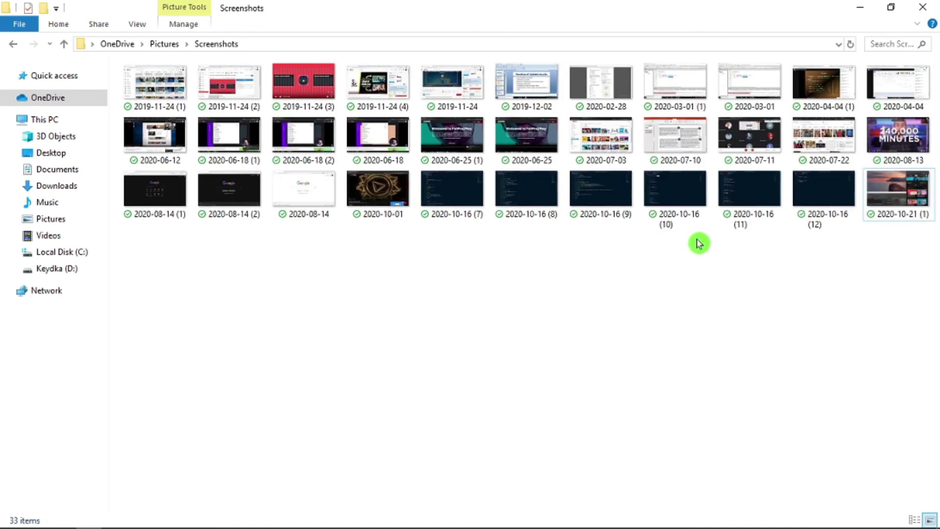
double_click(899, 192)
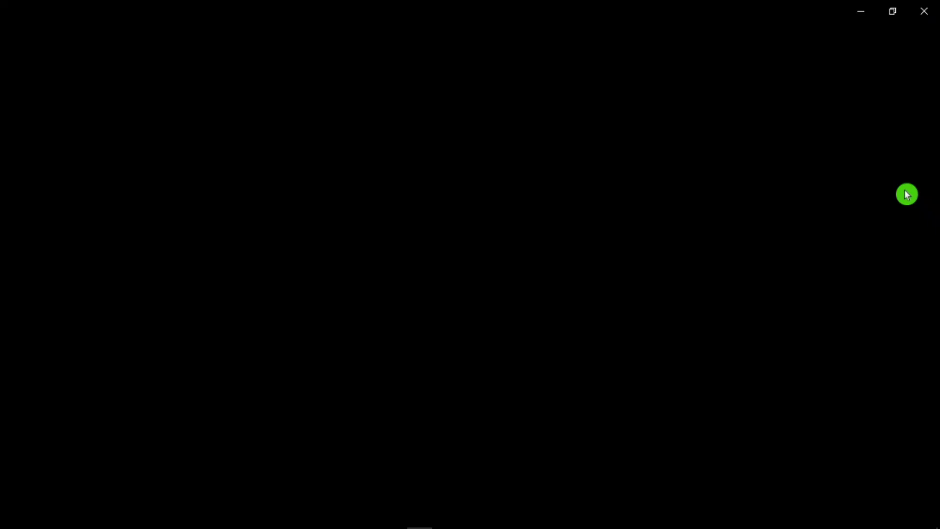